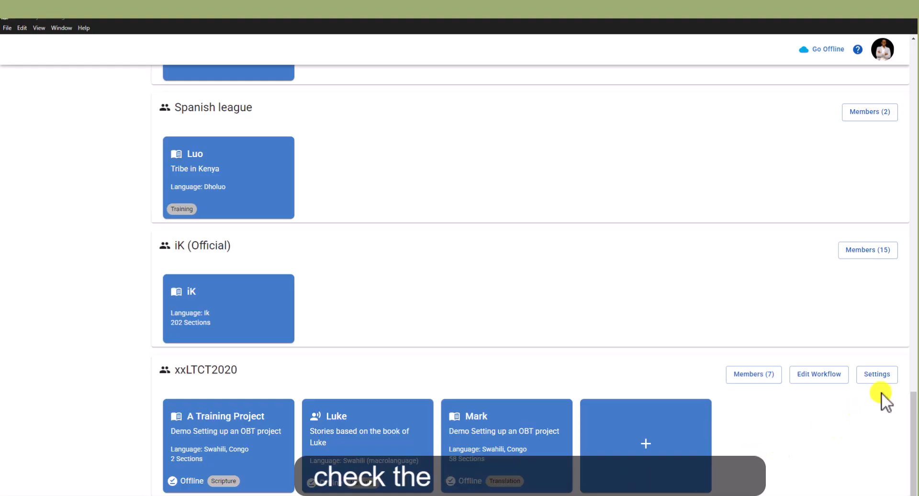
Step: In the xxLTCT2020 team settings, allow permissions to be set for projects of this team and save
click(883, 374)
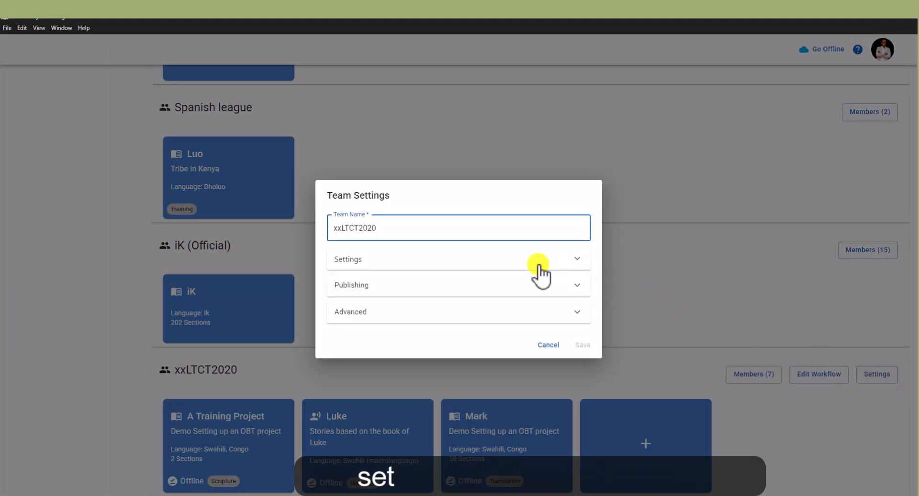
click(509, 259)
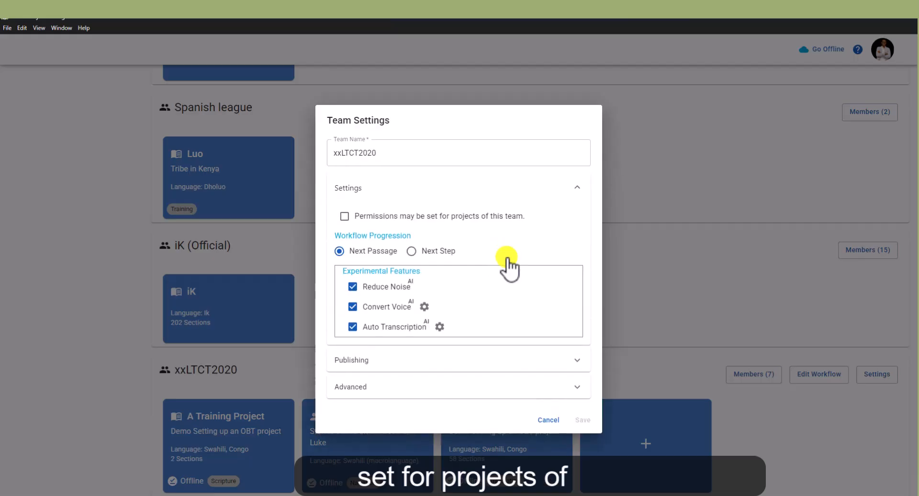
click(344, 216)
click(584, 421)
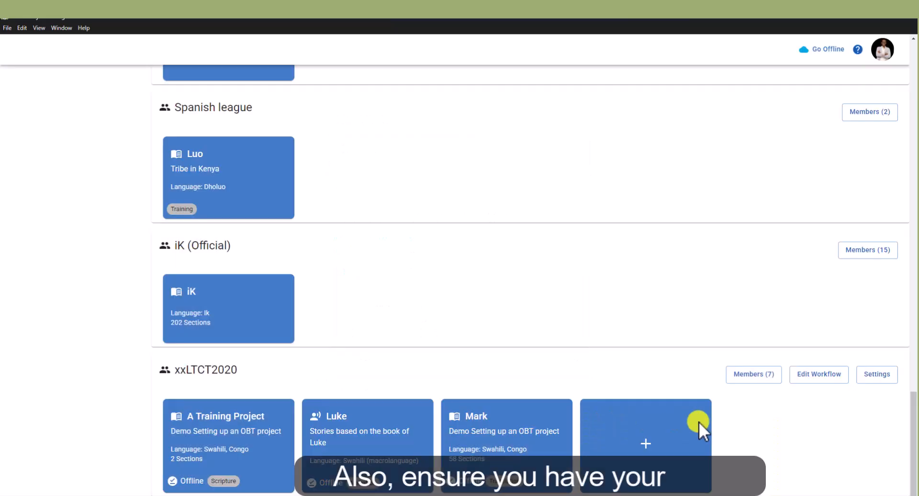
Step: Check which peer groups the members of the xxLTCT2020 team are assigned to
click(756, 376)
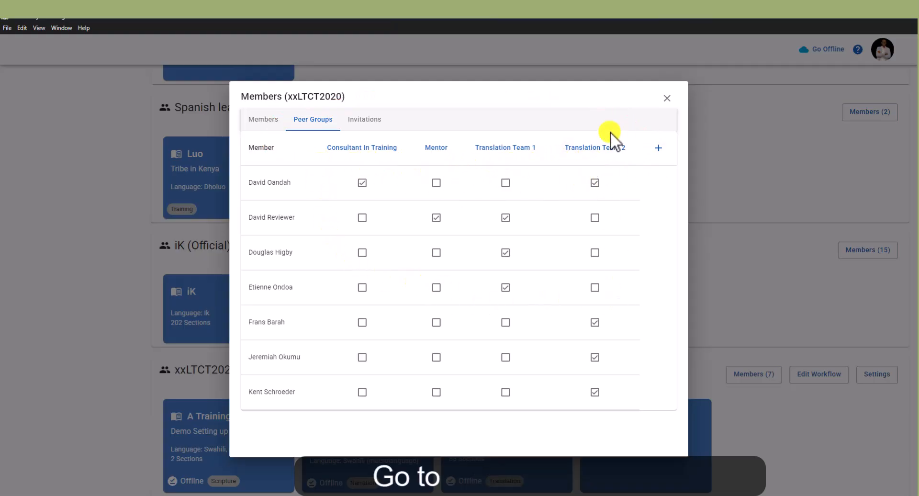
click(667, 97)
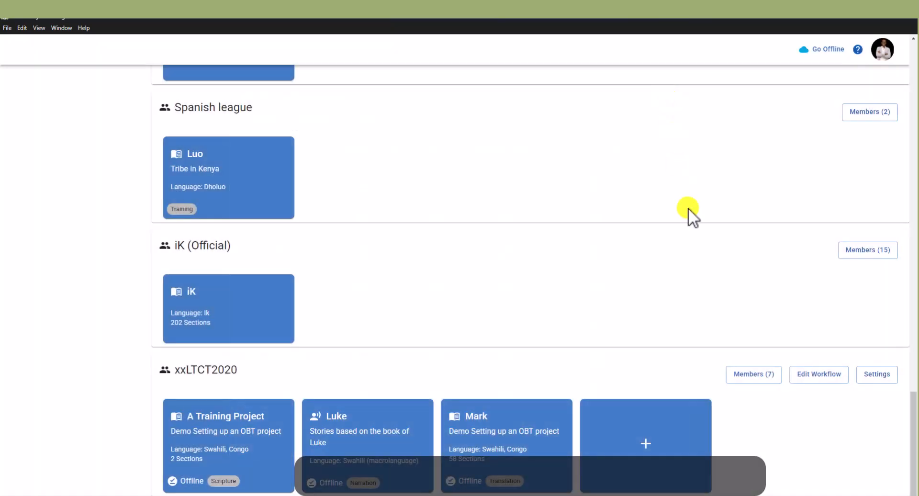
Step: In the assignments of A Training Project, add a permission scheme named Genesis Review Team for section 1 Creation
click(206, 436)
click(180, 79)
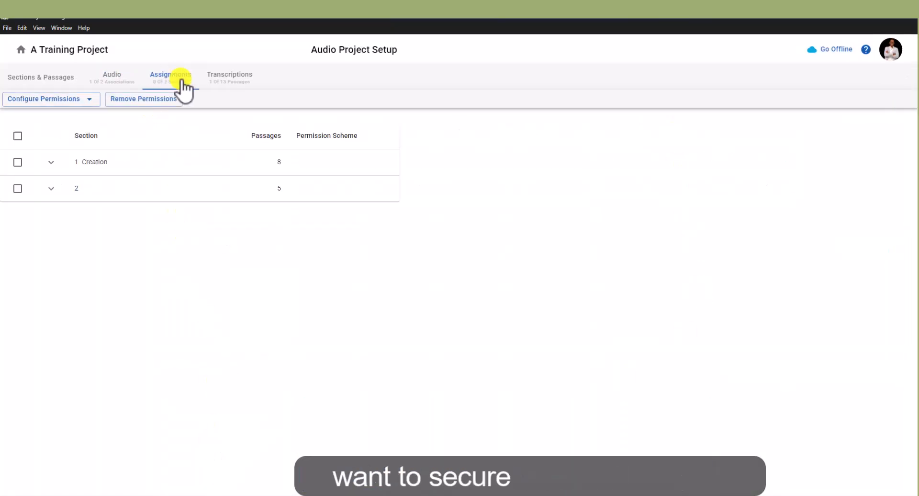
click(18, 162)
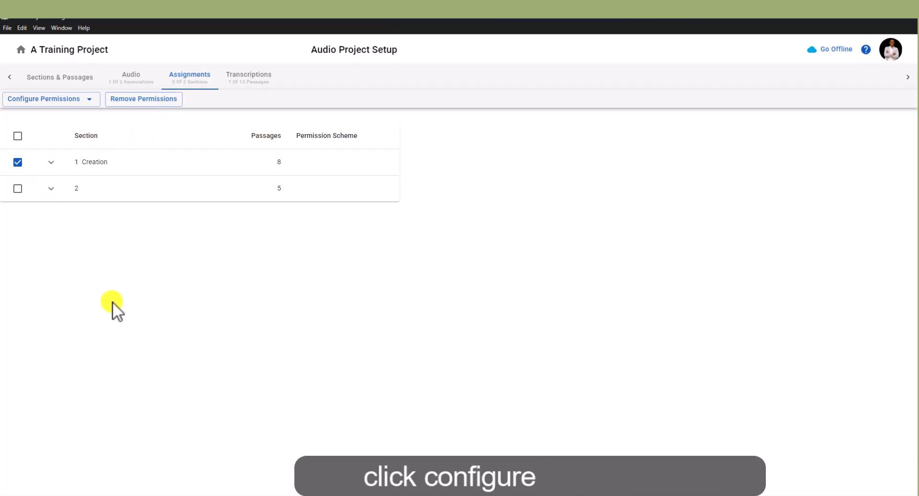
click(40, 98)
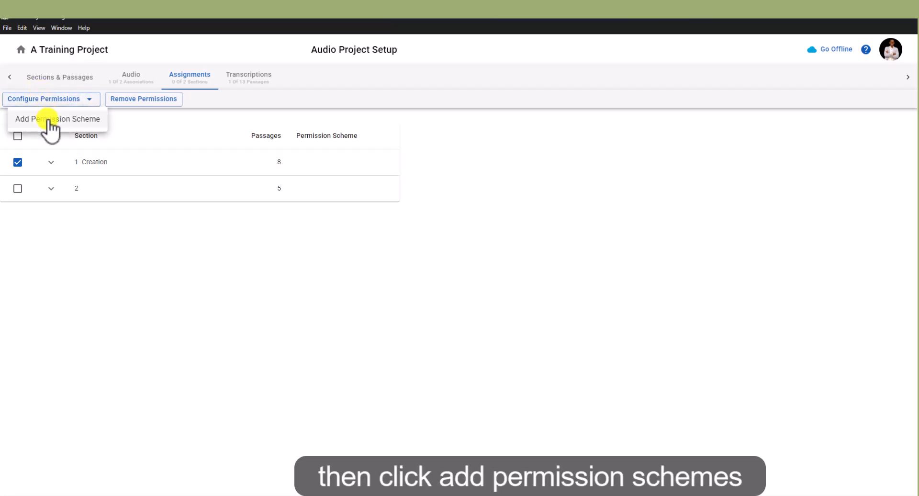
click(48, 119)
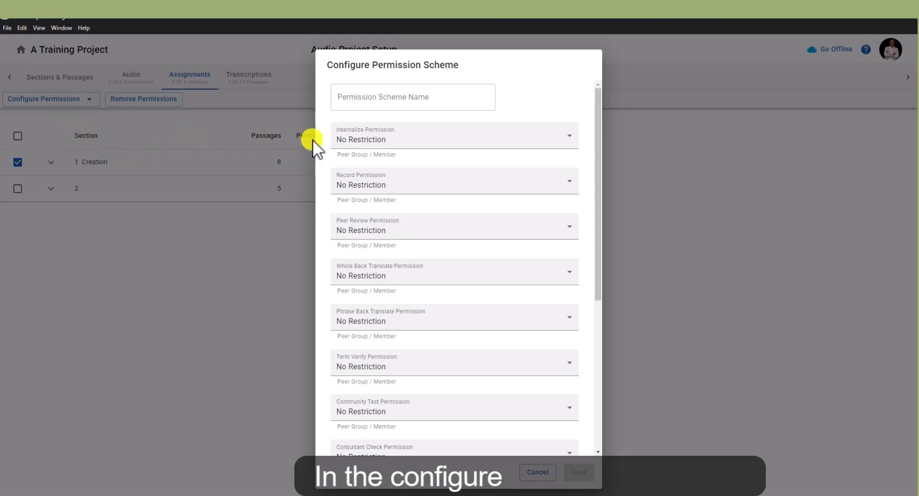
click(355, 98)
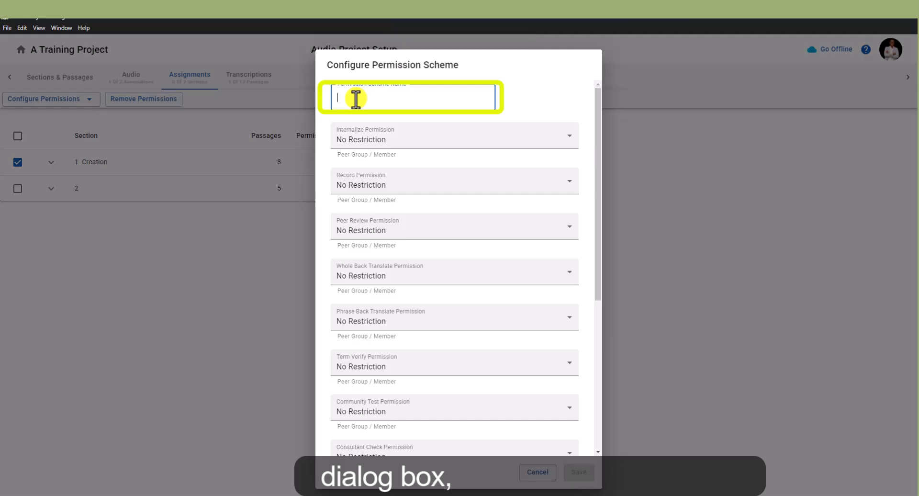
text(Genesis)
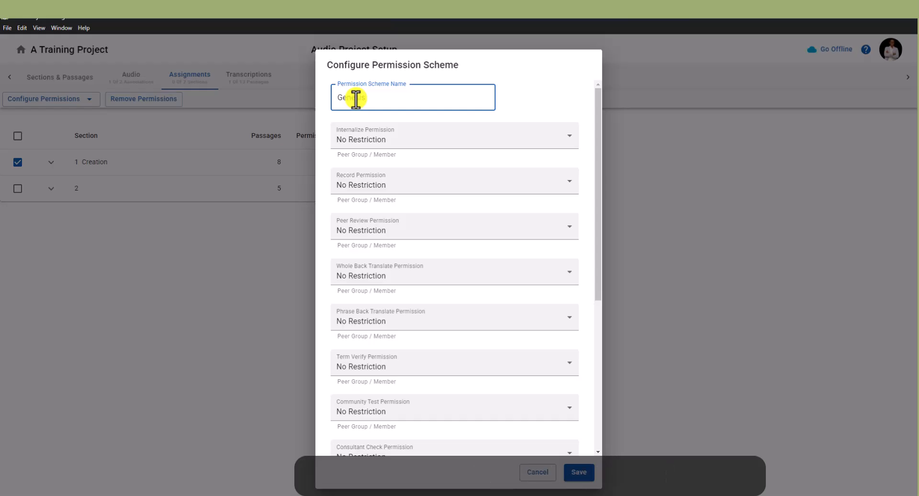
text(Review Team)
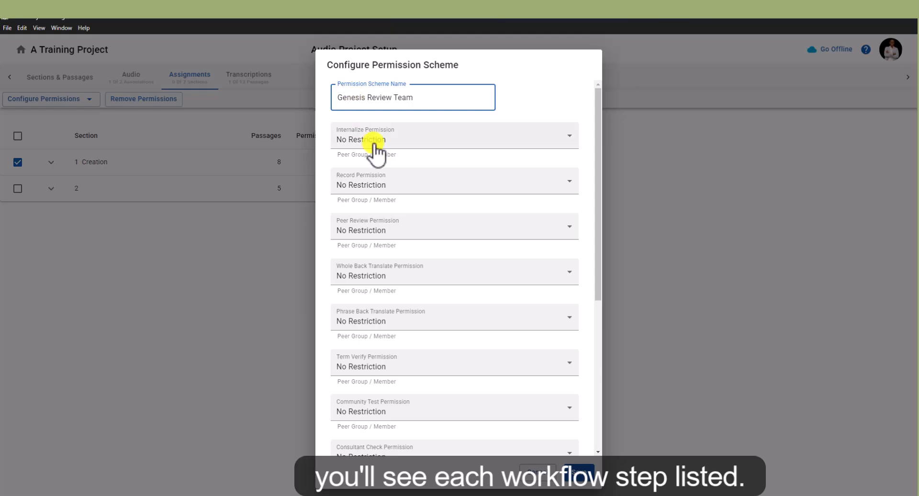
Step: Set the scheme's record permission to Translation Team 1 and its peer review permission to Translation Team 2
scroll(406, 190, down, 2)
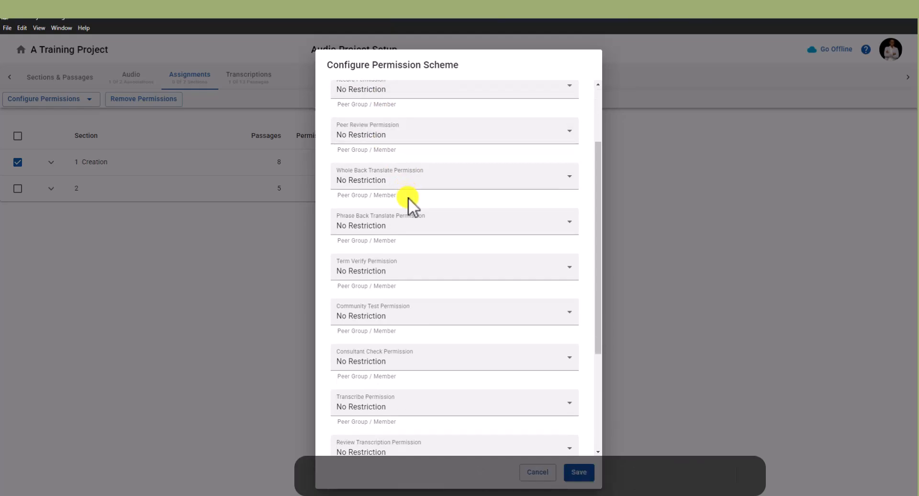
scroll(408, 197, down, 2)
scroll(409, 199, up, 3)
scroll(409, 201, up, 3)
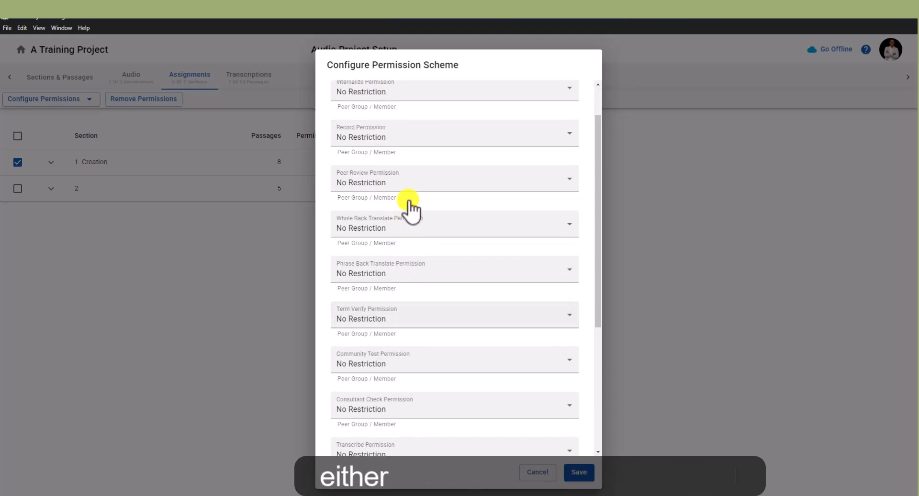
click(408, 183)
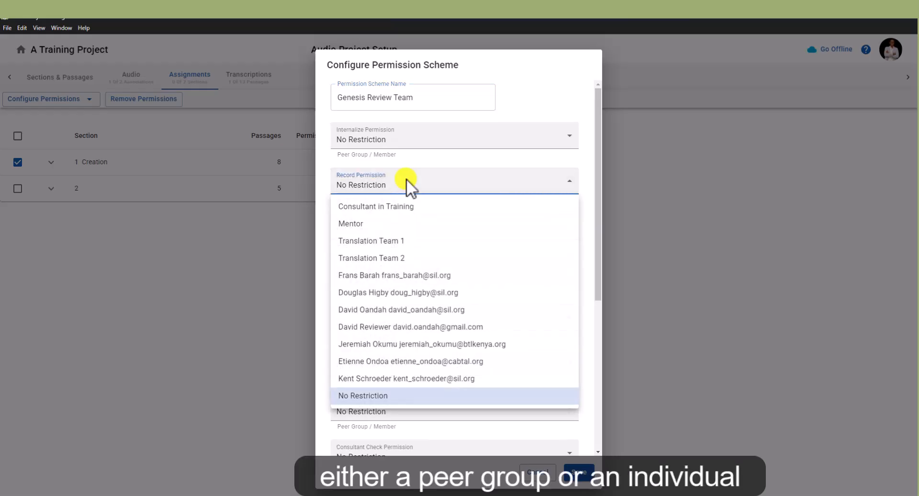
click(390, 241)
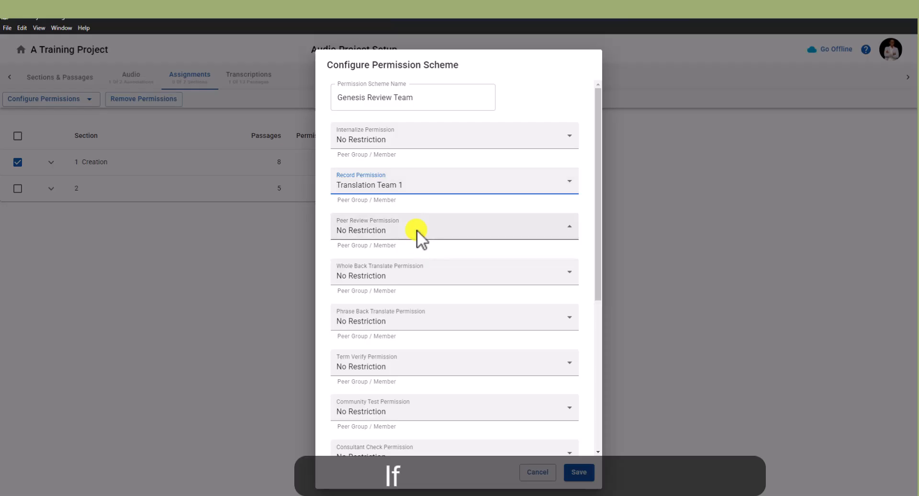
click(417, 229)
click(384, 304)
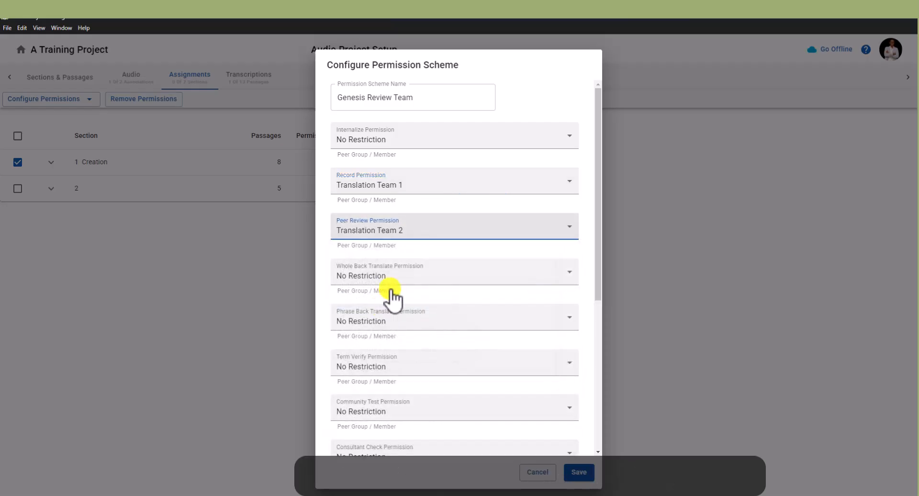
Step: Review the peer groups and members available for the scheme's internalize permission
click(406, 133)
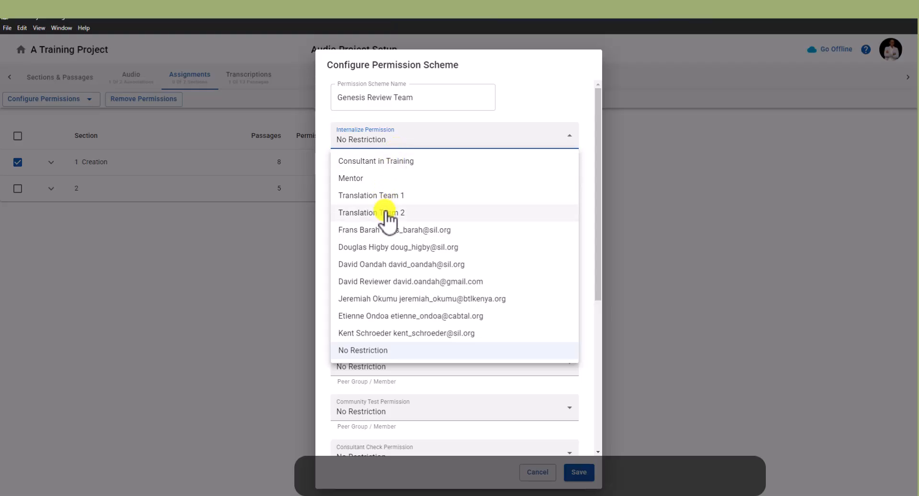
click(383, 264)
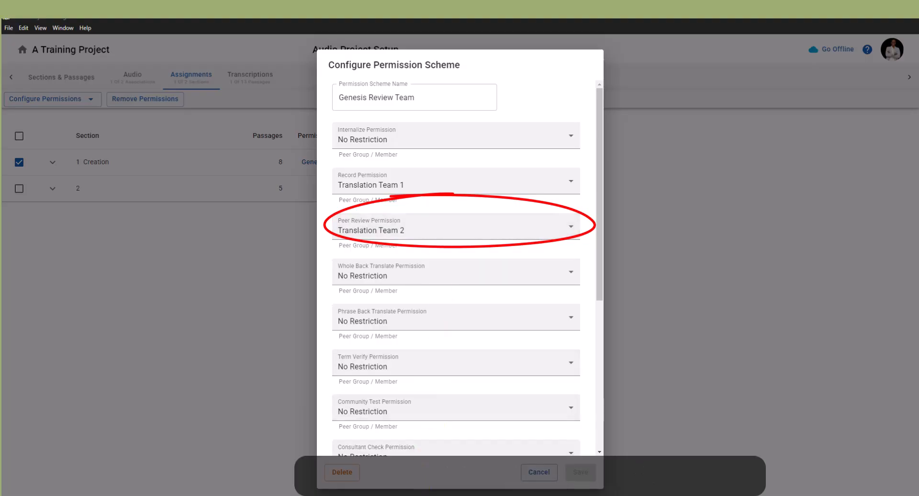
click(418, 494)
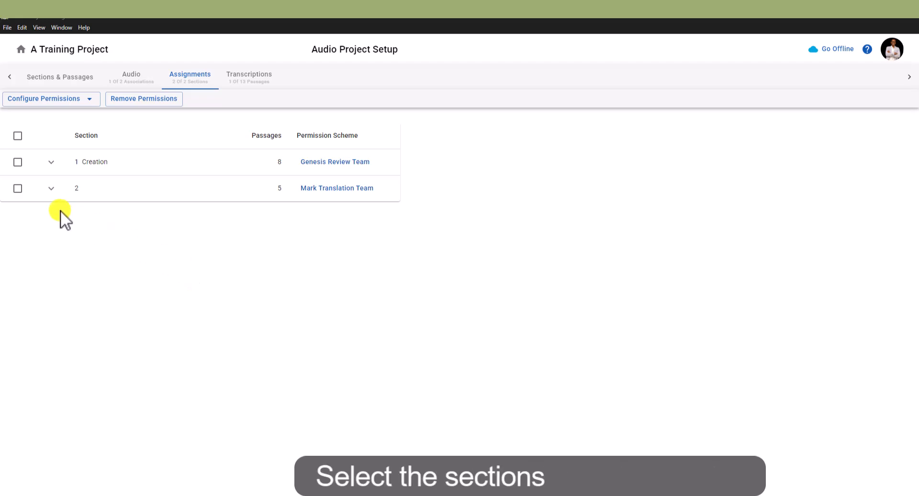
Step: Remove the assigned permission scheme from section 2
click(18, 188)
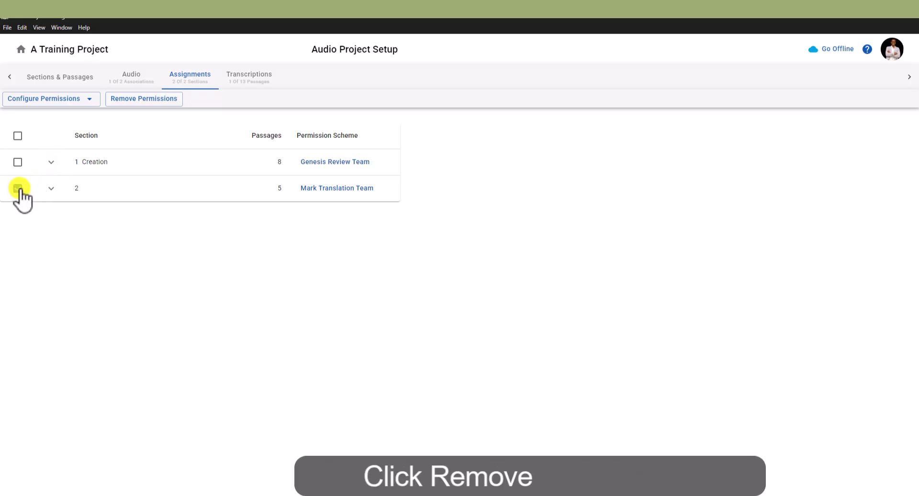
click(138, 101)
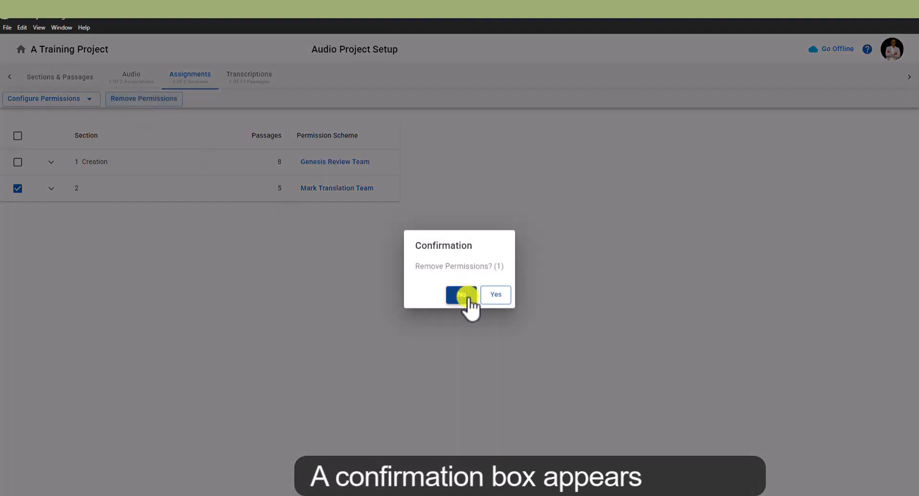
click(493, 299)
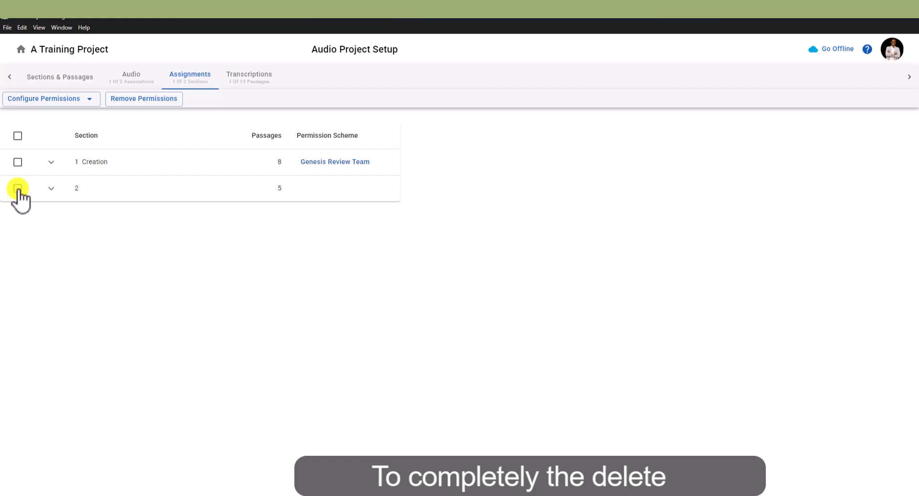
Step: With section 2 selected, delete the Mark Translation Team permission scheme from the project
click(89, 99)
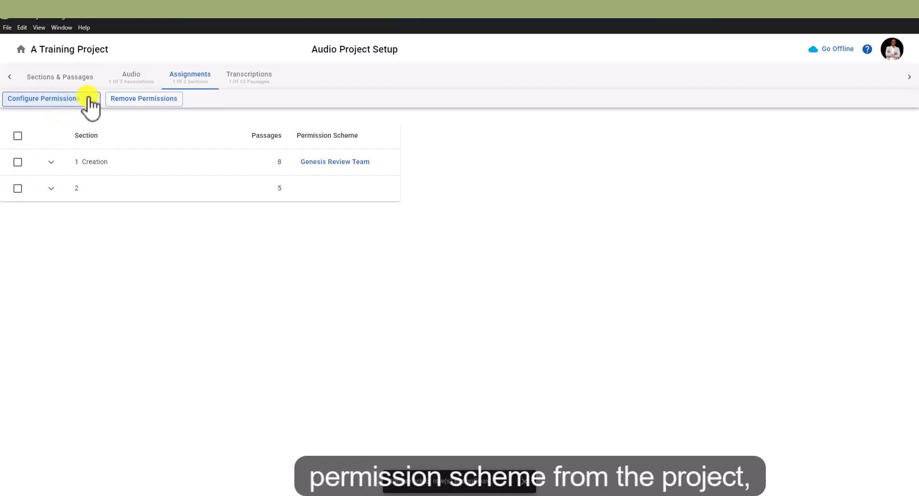
click(18, 188)
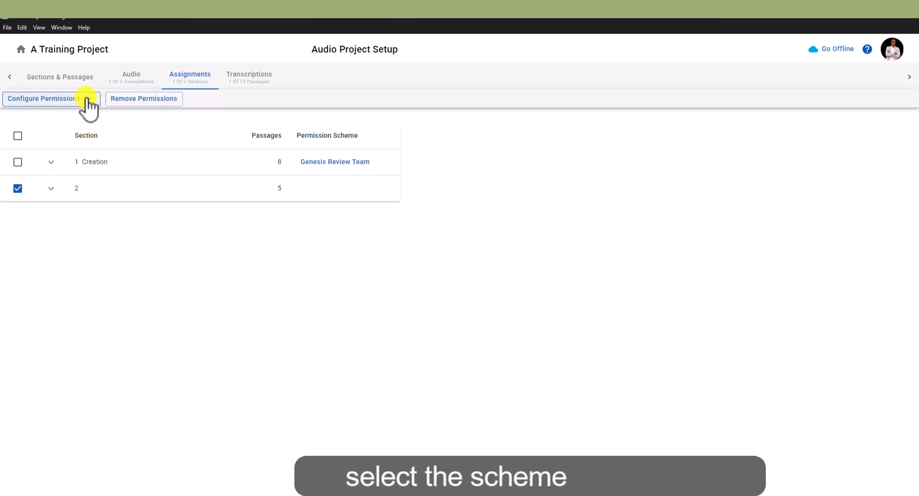
click(88, 99)
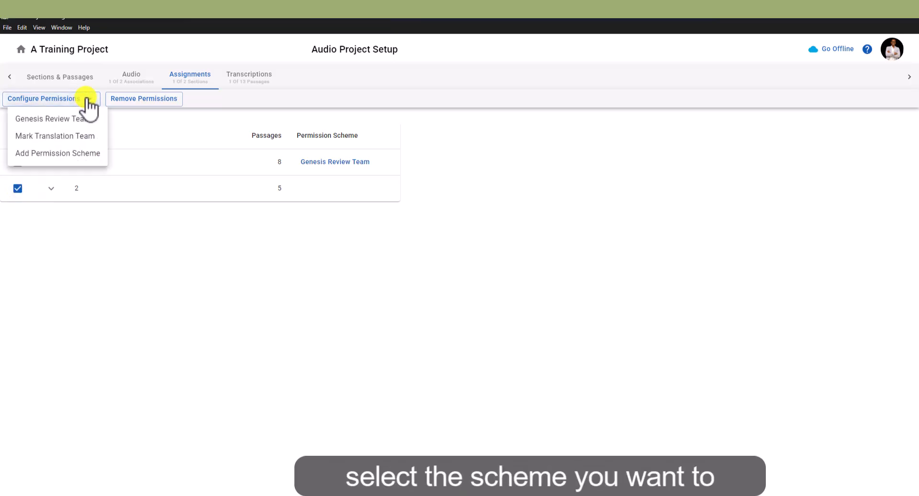
click(48, 136)
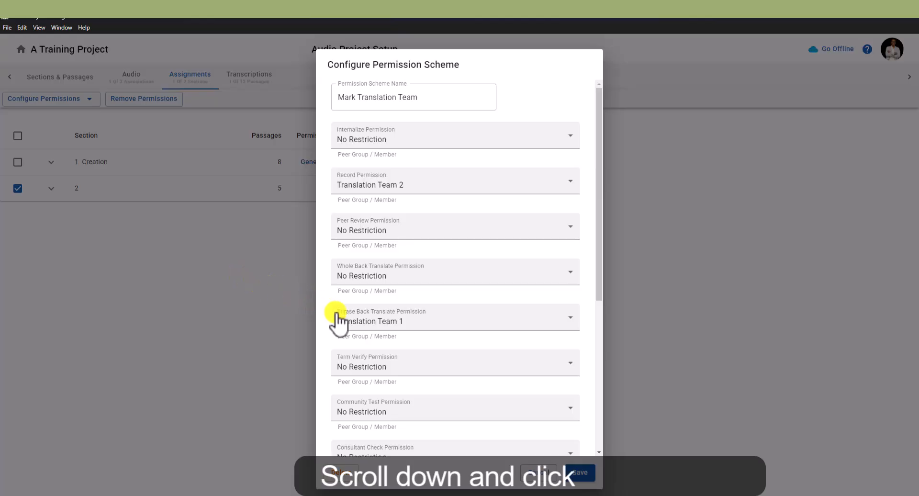
click(344, 473)
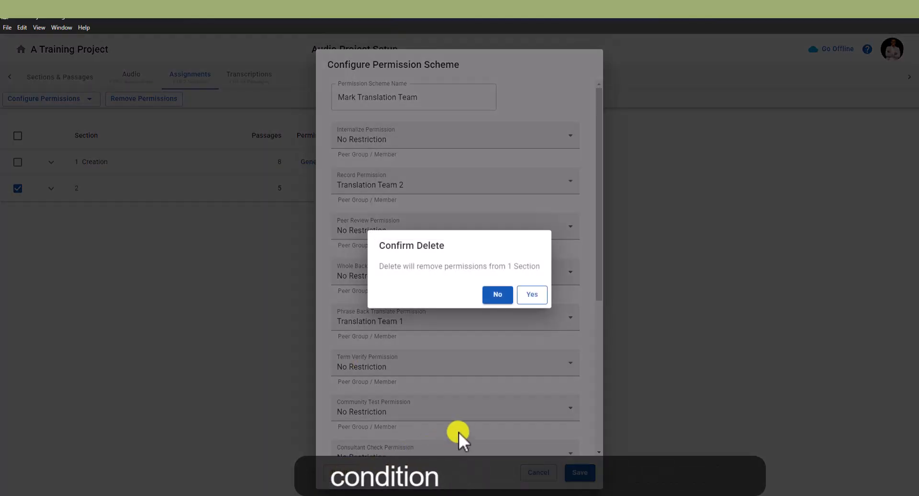